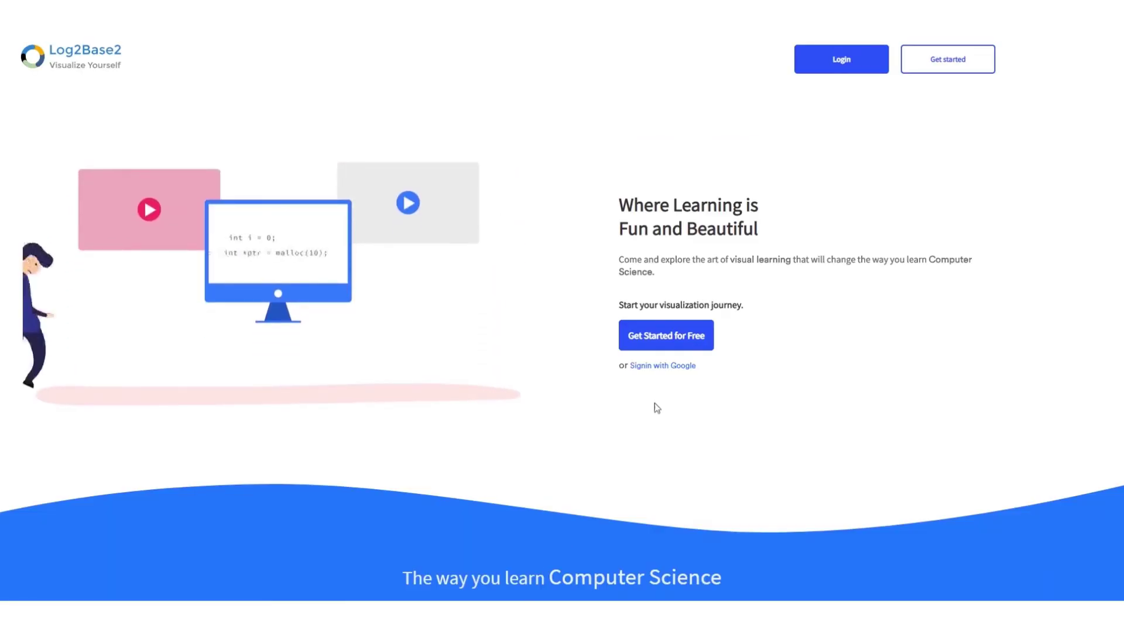
- Log in, start the C Programming course's first lesson, and select Simple C Program in the syllabus
left_click(842, 59)
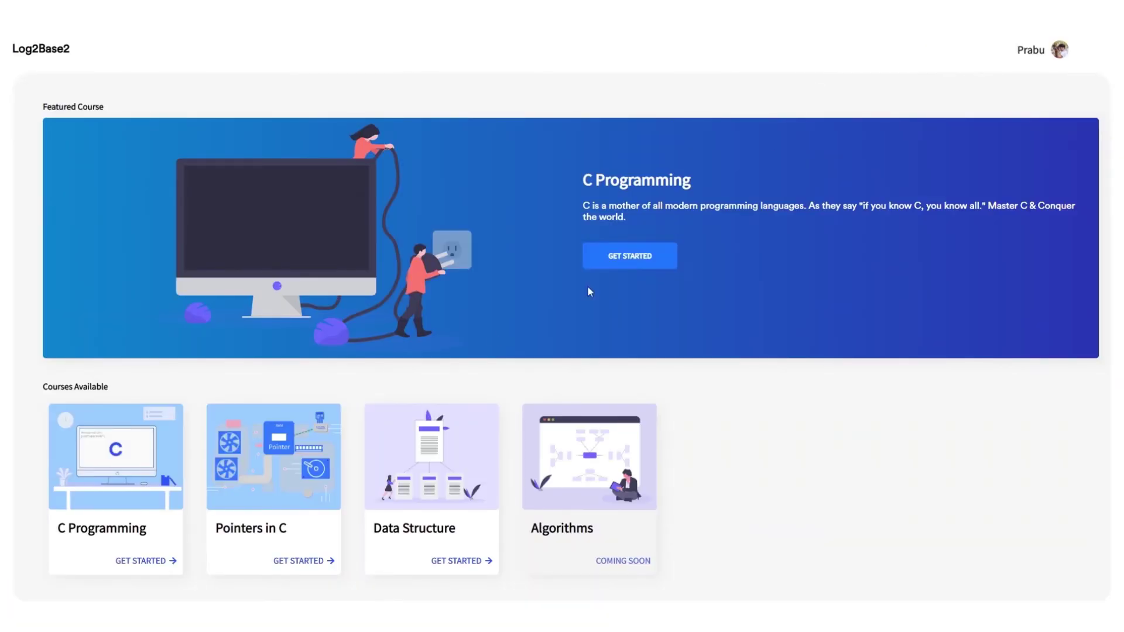
left_click(120, 502)
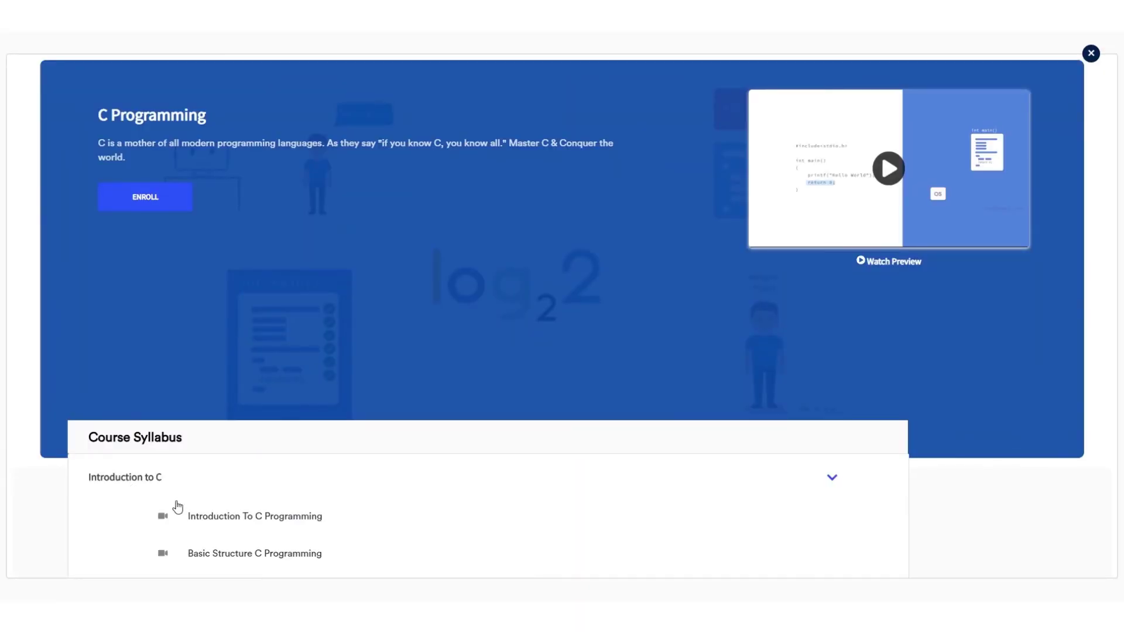
left_click(286, 518)
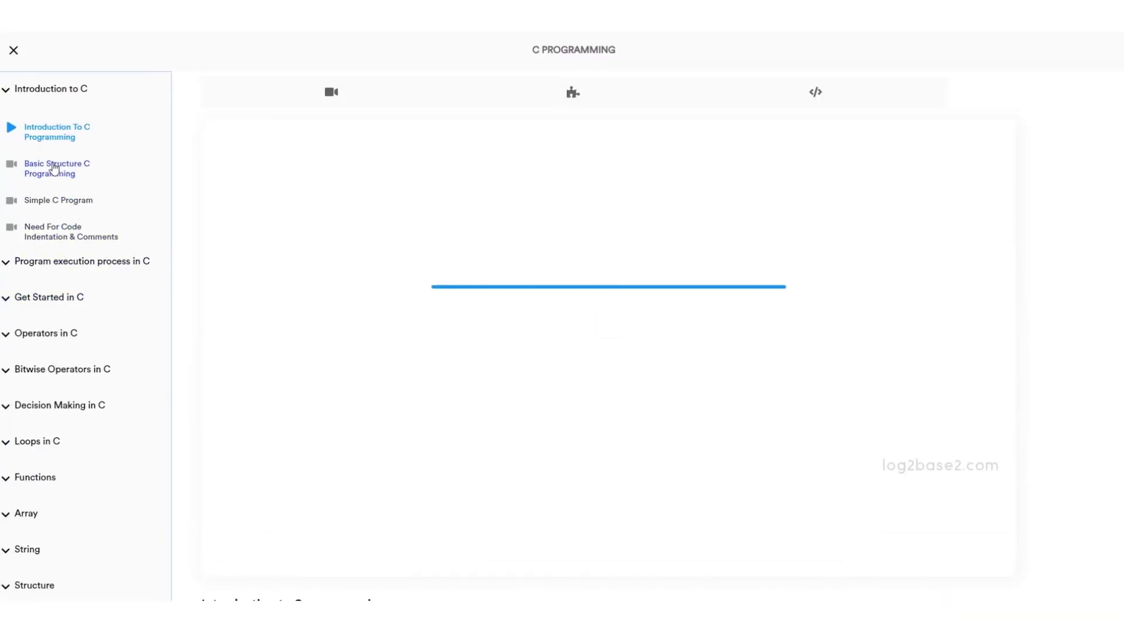
left_click(52, 167)
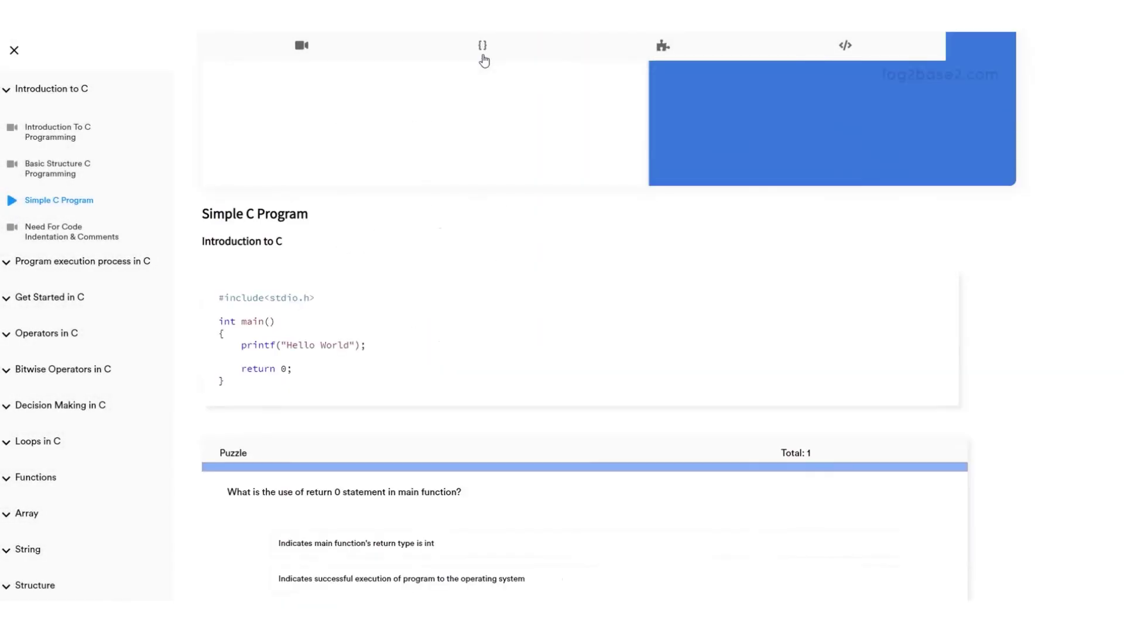
- Answer the lesson puzzle with the second option and verify it
left_click(663, 46)
left_click(584, 226)
left_click(852, 352)
- Add printf("Hello World"); below the comment and compile and run the program
left_click(845, 45)
left_click(374, 169)
key("Return")
type("printf(\"Hello Wor\")ld\");")
left_click(255, 375)
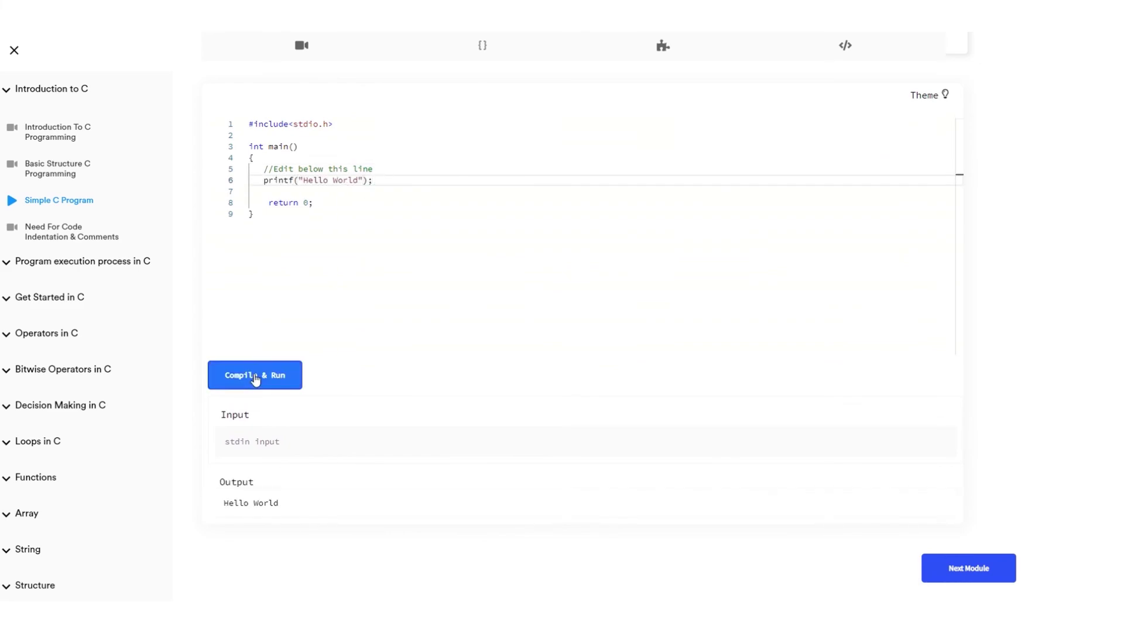